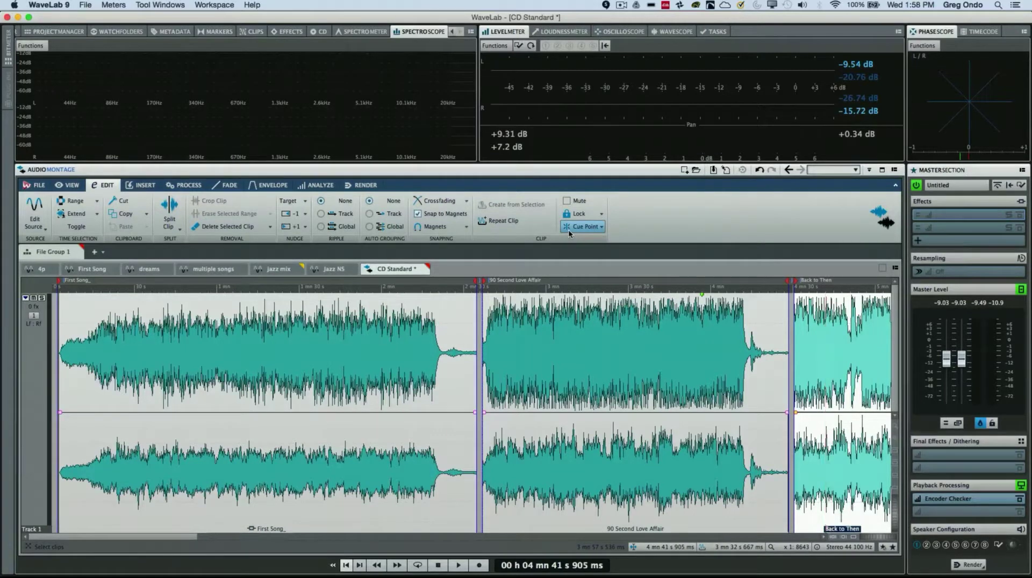
# Play passages of First Song, 90 Second Love Affair and Back to Then, then park the playhead in First Song at 1:49
pyautogui.click(286, 361)
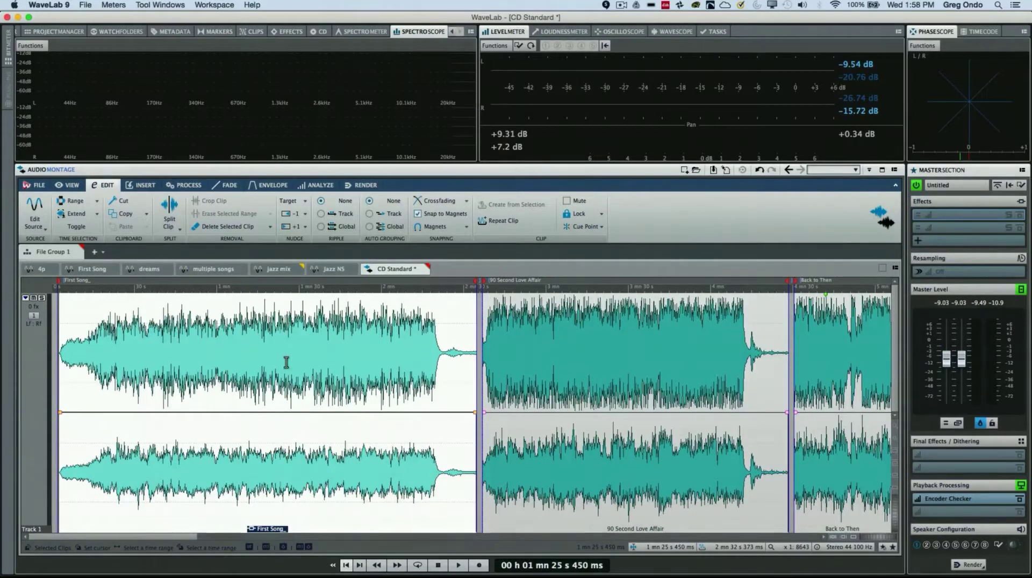
pyautogui.press('space')
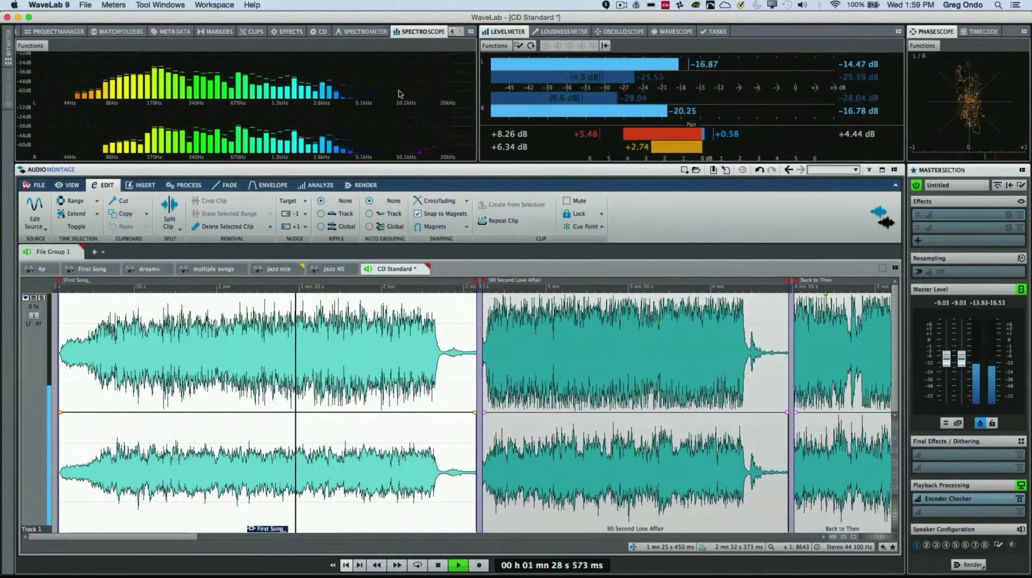
pyautogui.click(586, 366)
pyautogui.press('space')
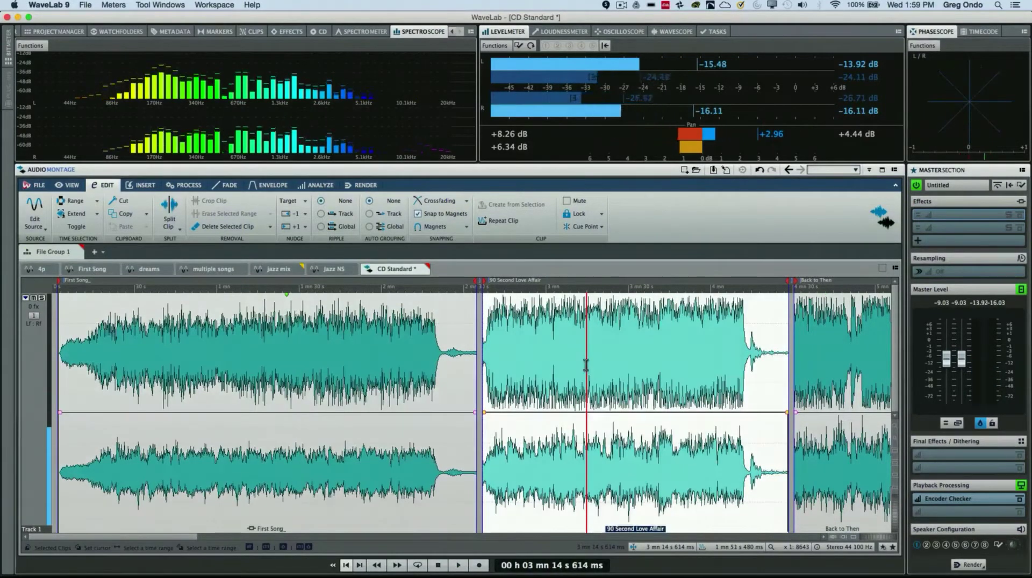
pyautogui.press('space')
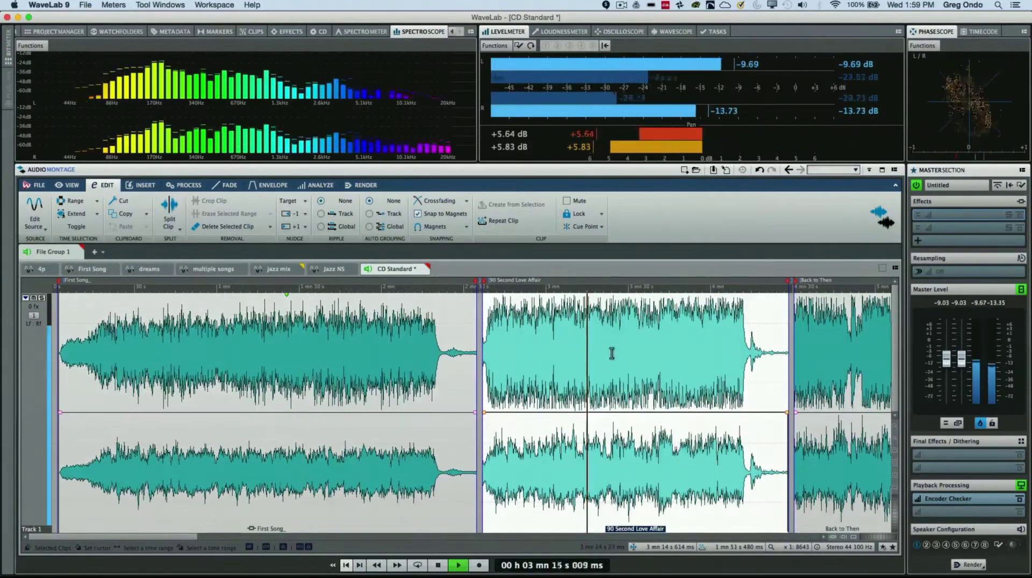
pyautogui.click(811, 361)
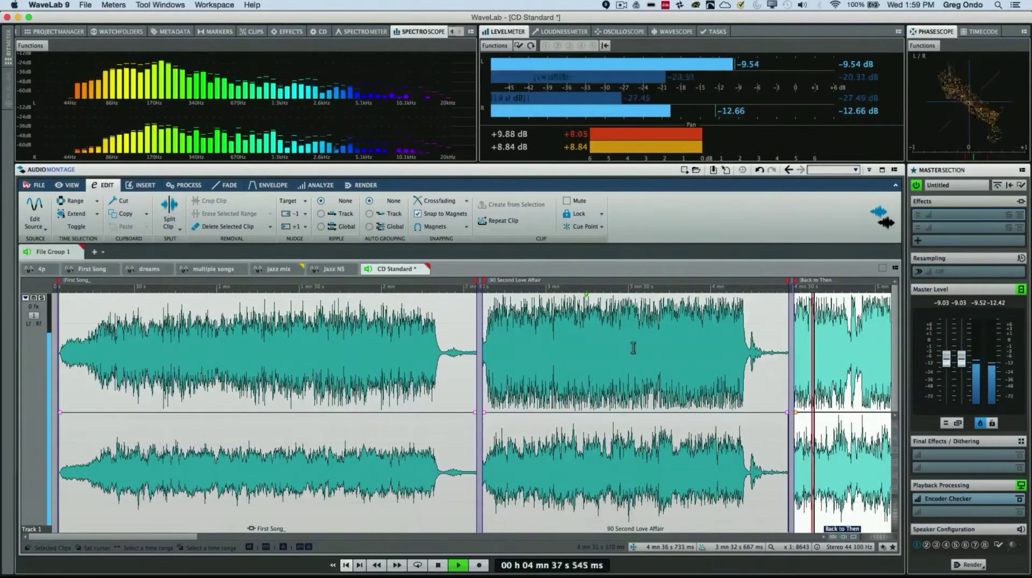
pyautogui.click(633, 348)
pyautogui.press('space')
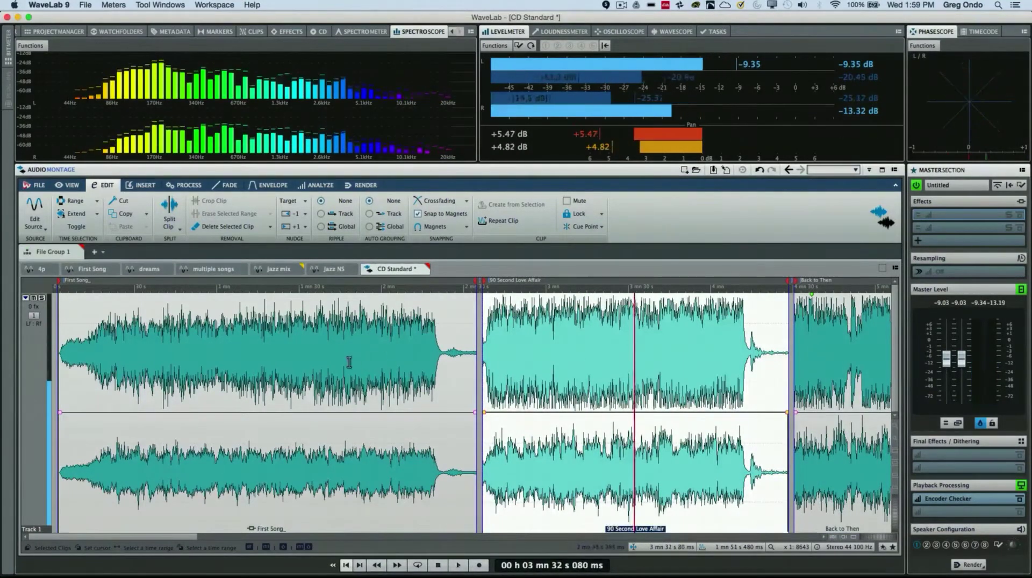
pyautogui.click(350, 361)
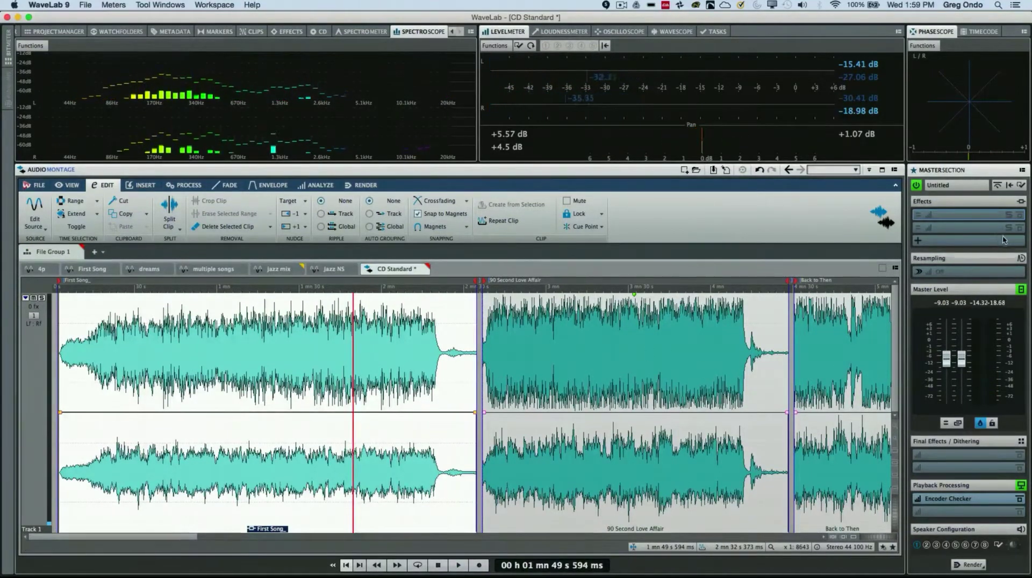
# Load Voxengo CurveEQ into the first Master Section effect slot
pyautogui.click(974, 216)
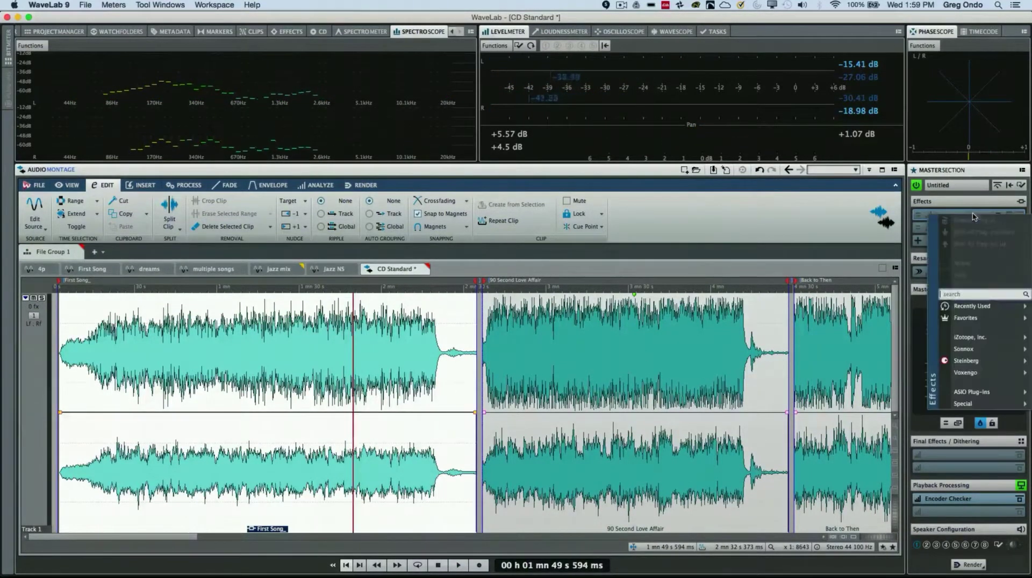
pyautogui.moveTo(966, 376)
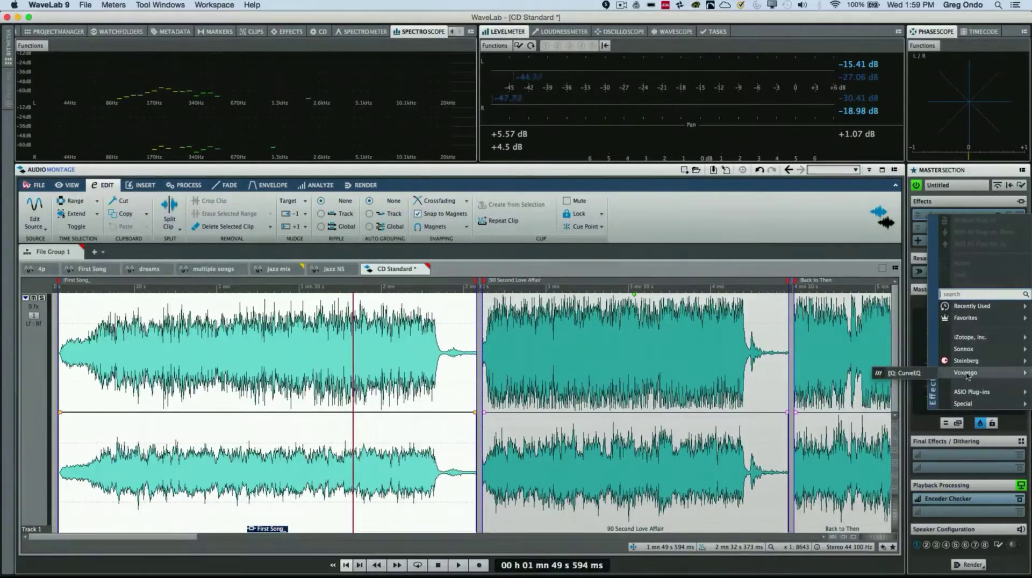
pyautogui.click(903, 373)
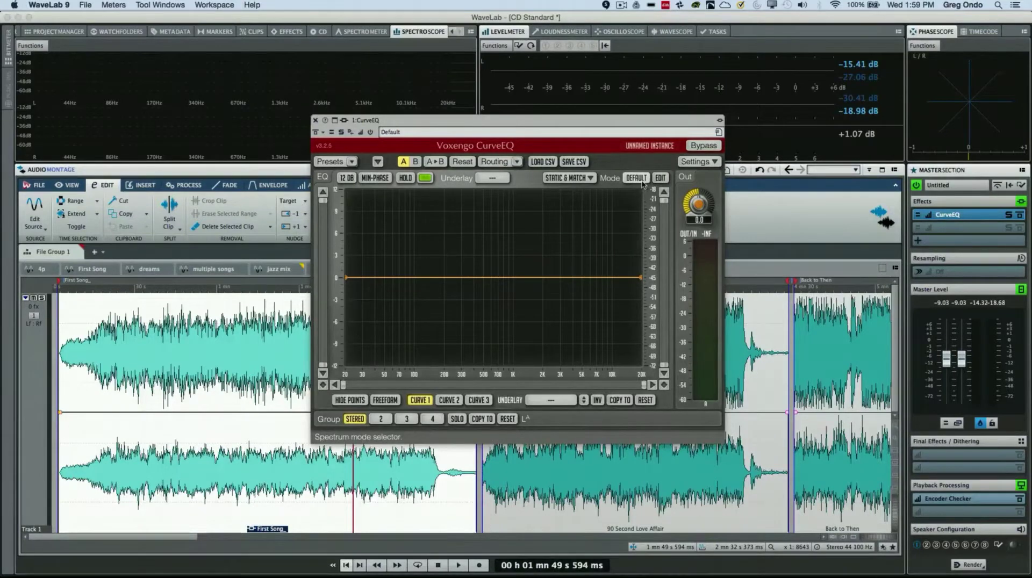
# Switch CurveEQ's spectrum mode to AVERAGE and bring up the Static Spectrums Editor
pyautogui.click(637, 178)
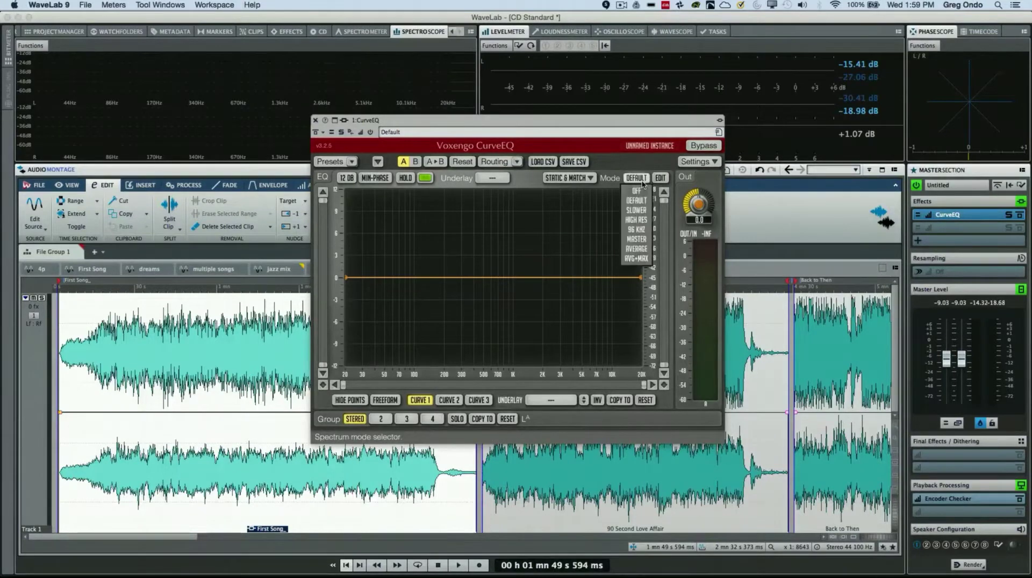
pyautogui.click(645, 249)
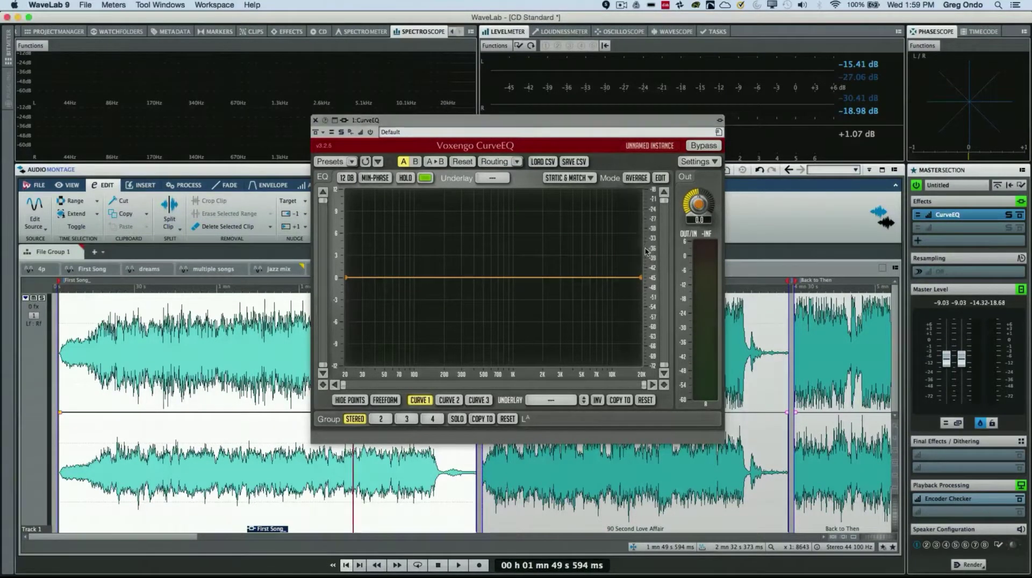
pyautogui.click(569, 180)
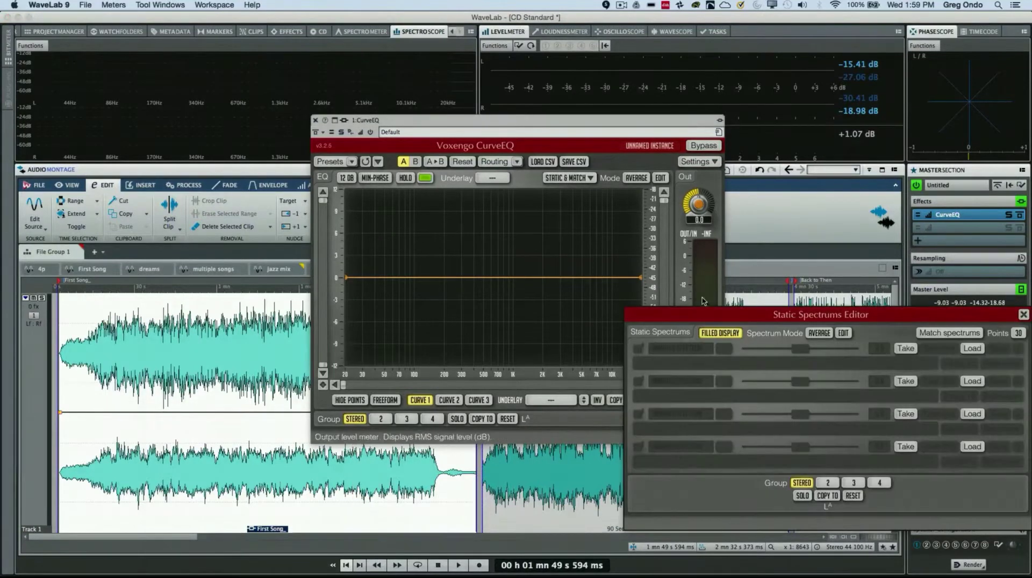
pyautogui.moveTo(708, 315); pyautogui.dragTo(656, 205)
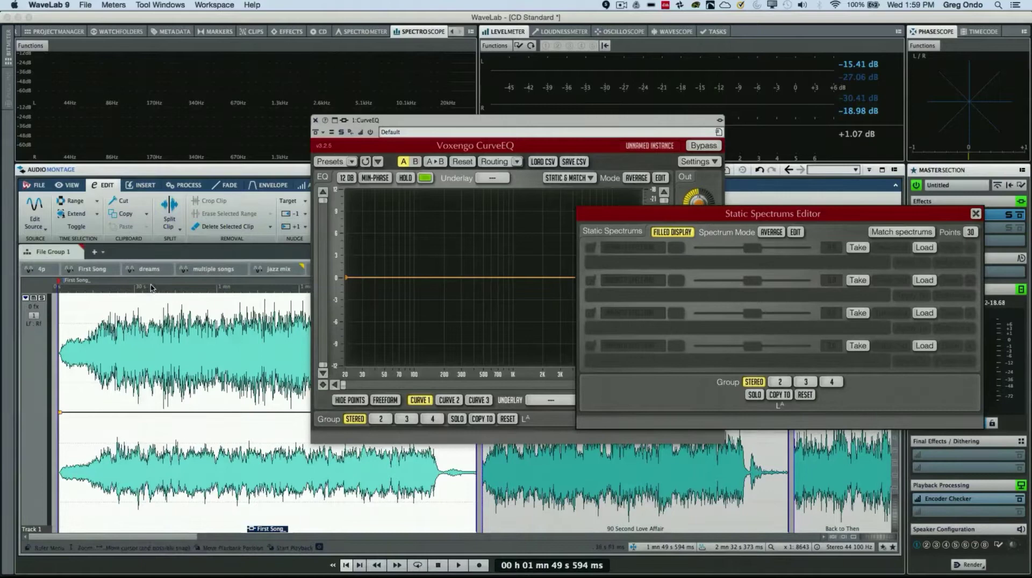
# Play First Song from about 1:03, then take its averaged spectrum into the first static slot
pyautogui.click(228, 367)
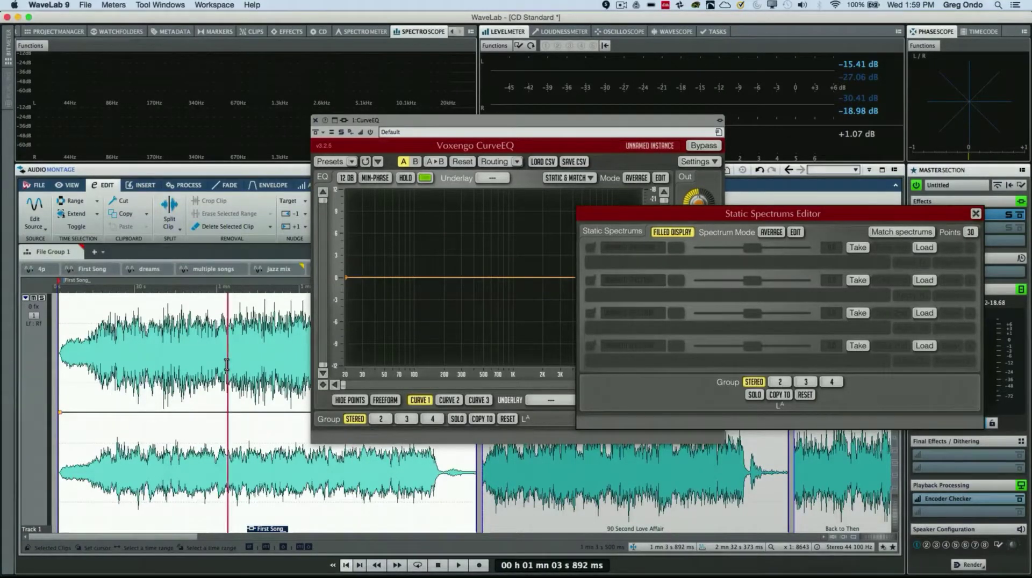
pyautogui.press('space')
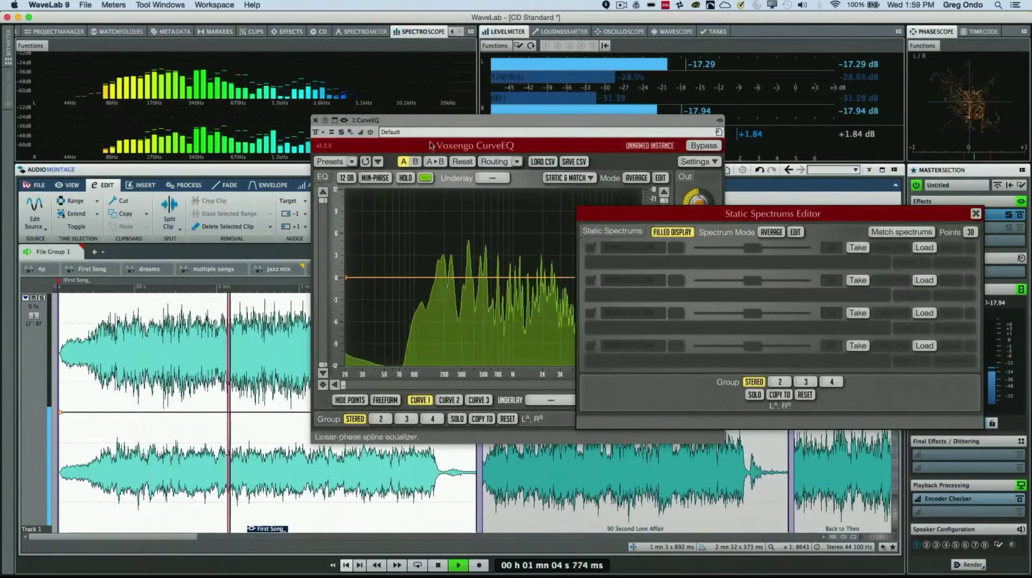
pyautogui.moveTo(428, 122); pyautogui.dragTo(343, 93)
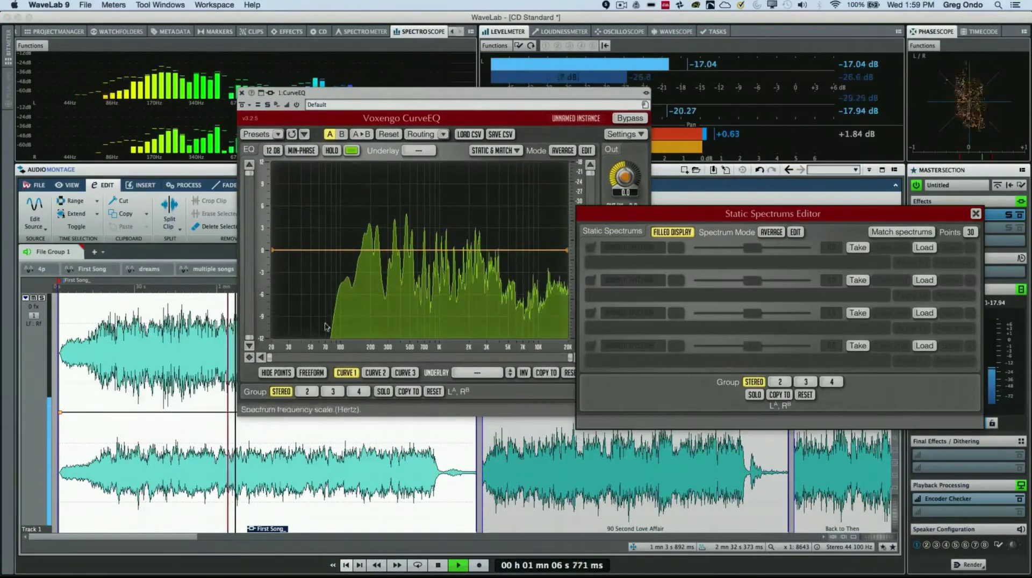
pyautogui.moveTo(462, 98); pyautogui.dragTo(379, 76)
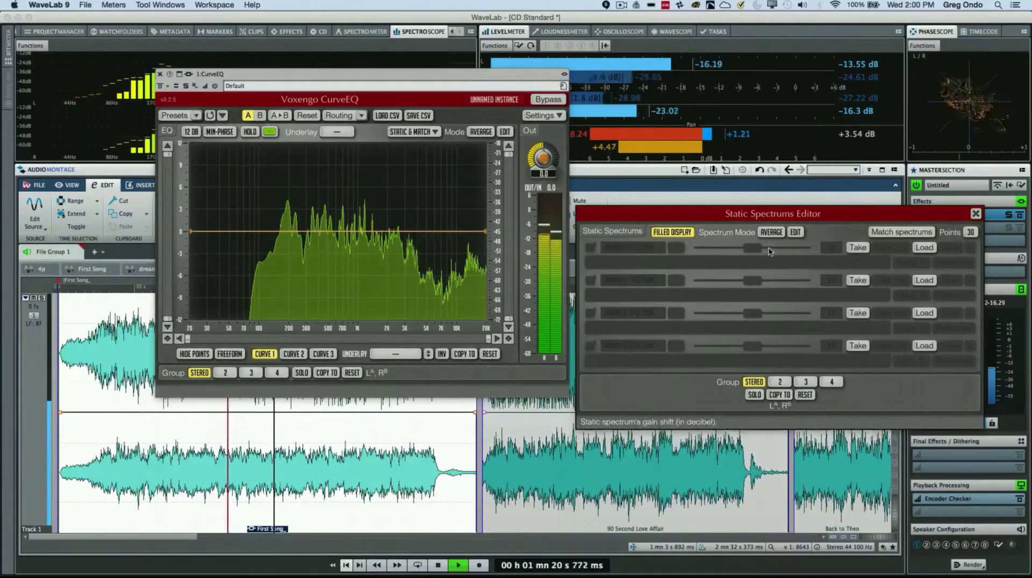
pyautogui.press('space')
pyautogui.click(856, 248)
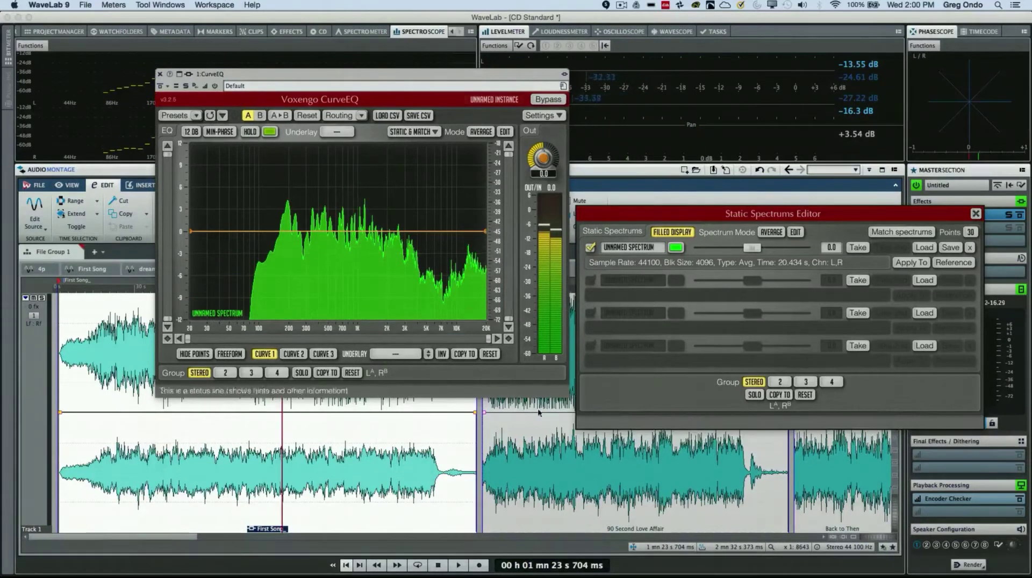
# Play 90 Second Love Affair and take its averaged spectrum into the second static slot
pyautogui.click(545, 448)
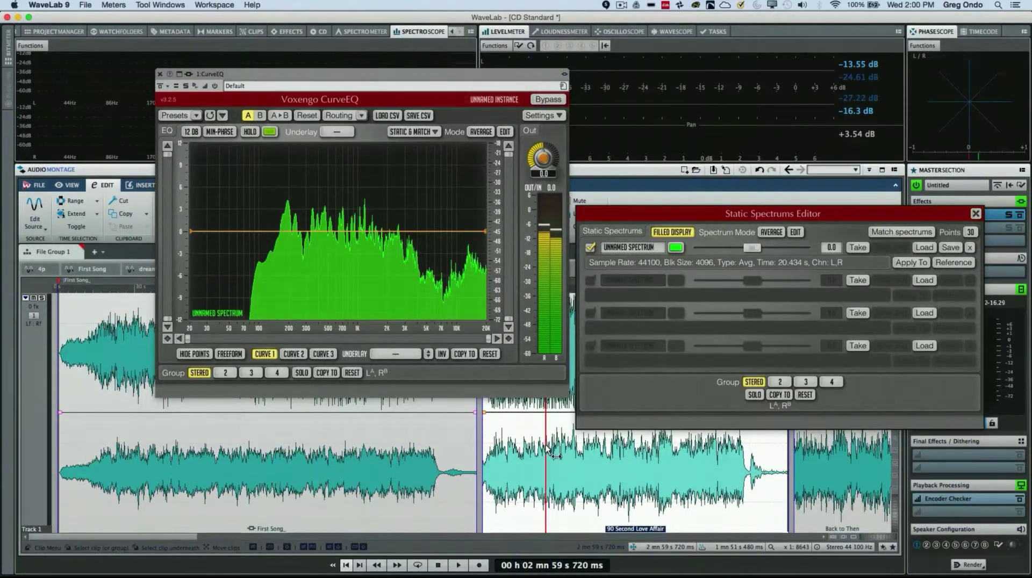
pyautogui.press('space')
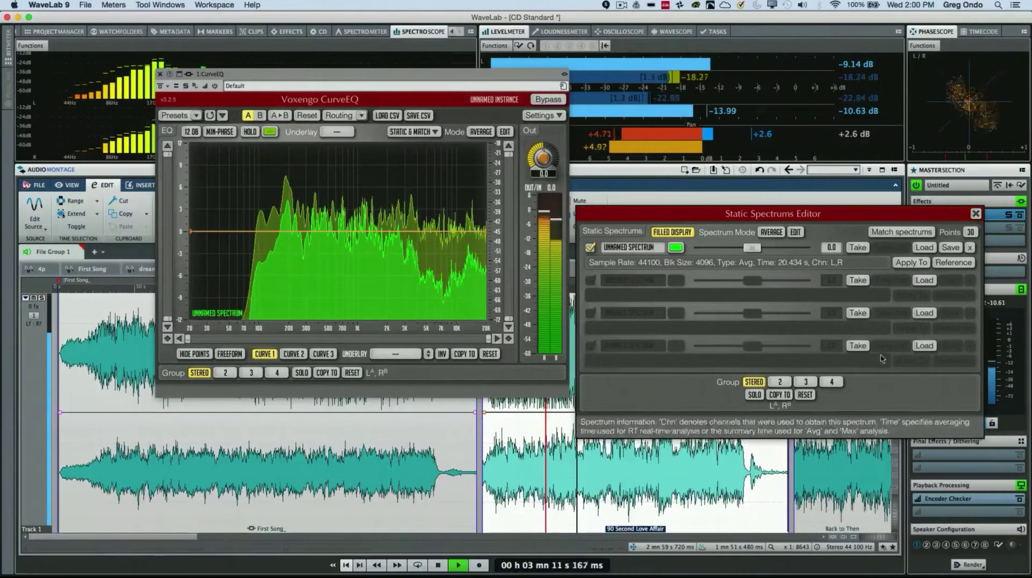
pyautogui.click(867, 282)
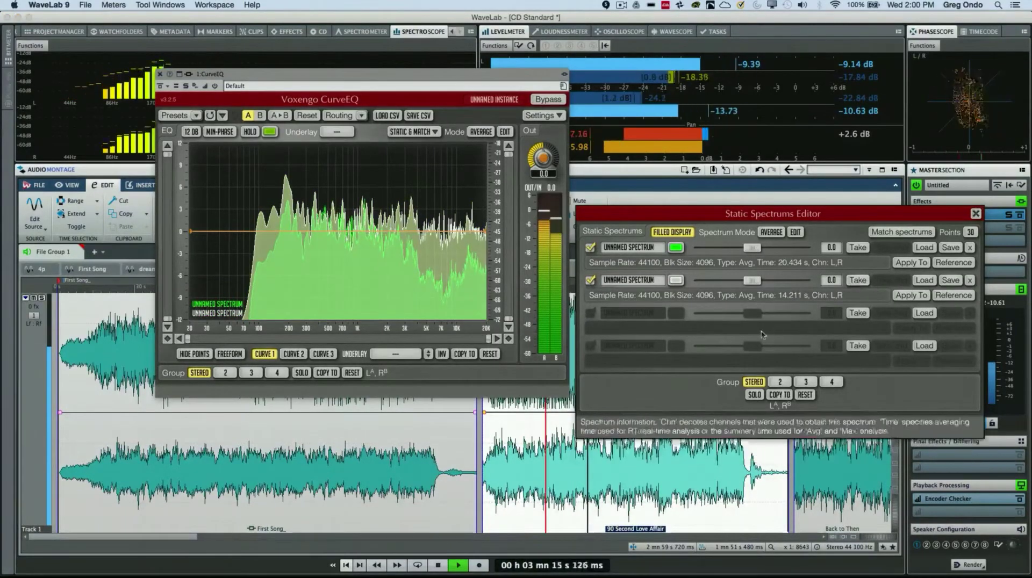
pyautogui.press('space')
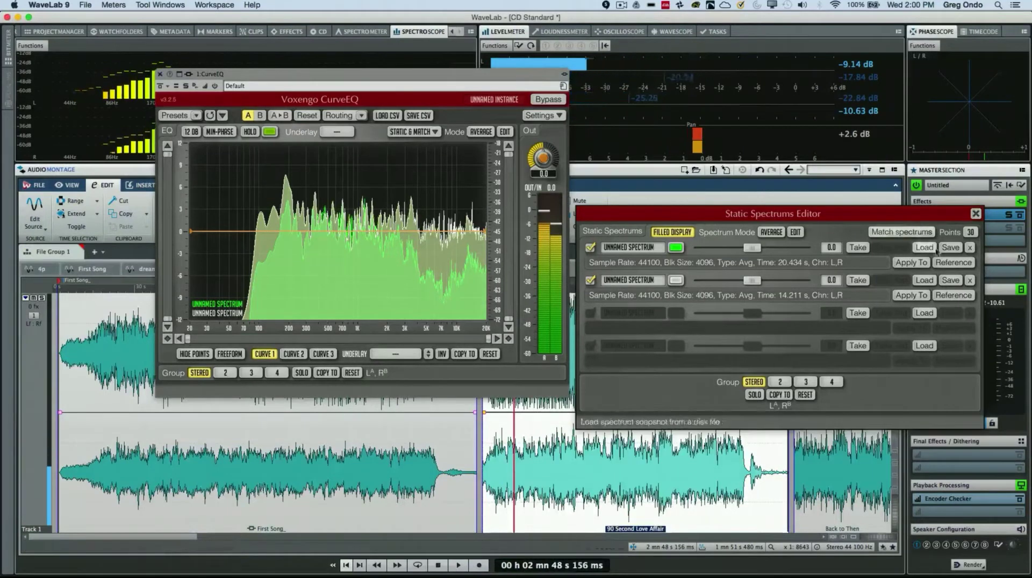
# Make row 2 the Reference and row 1 the Apply To target, then match spectrums
pyautogui.click(954, 296)
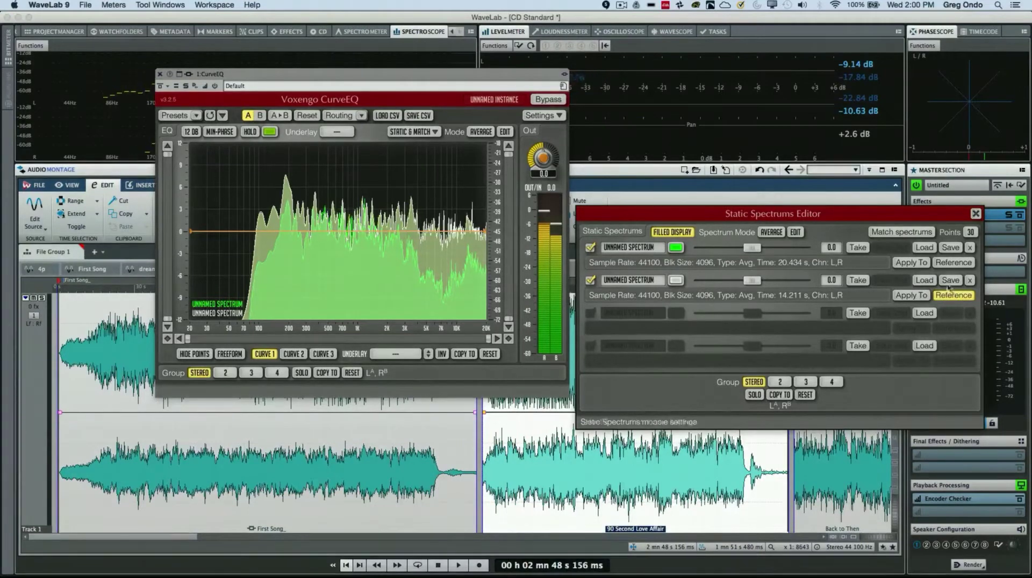
pyautogui.click(918, 267)
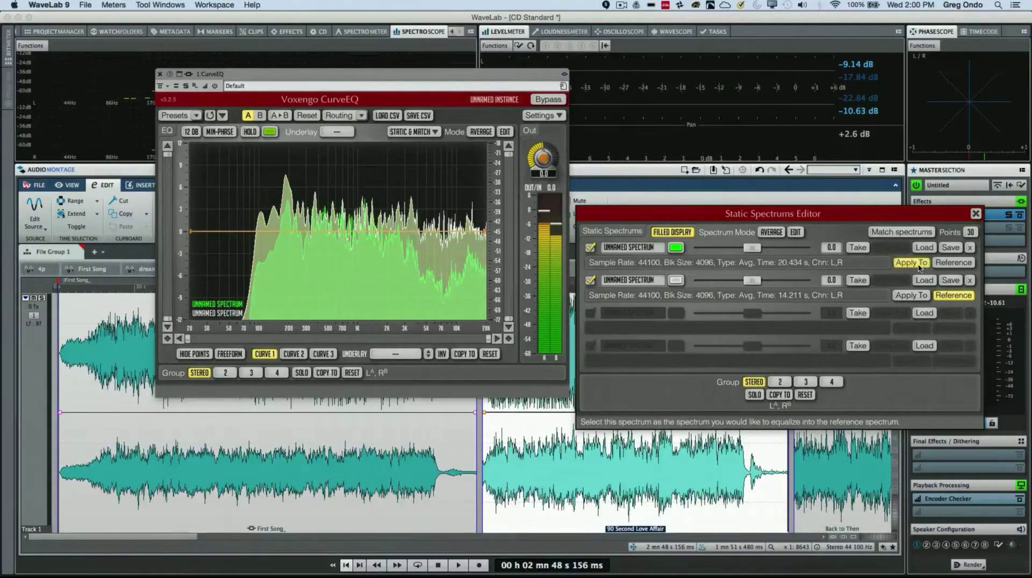
pyautogui.click(896, 232)
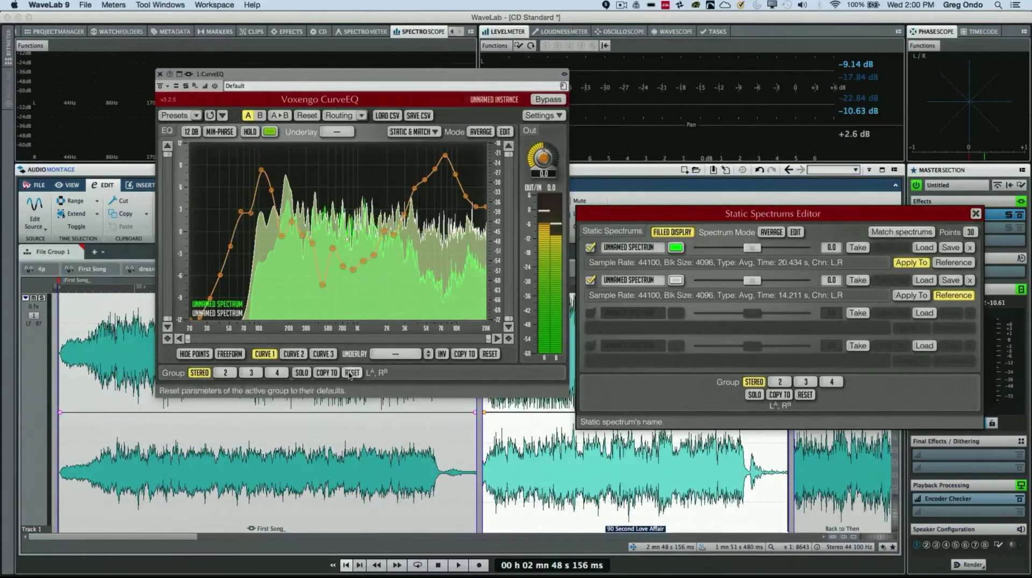
pyautogui.click(139, 397)
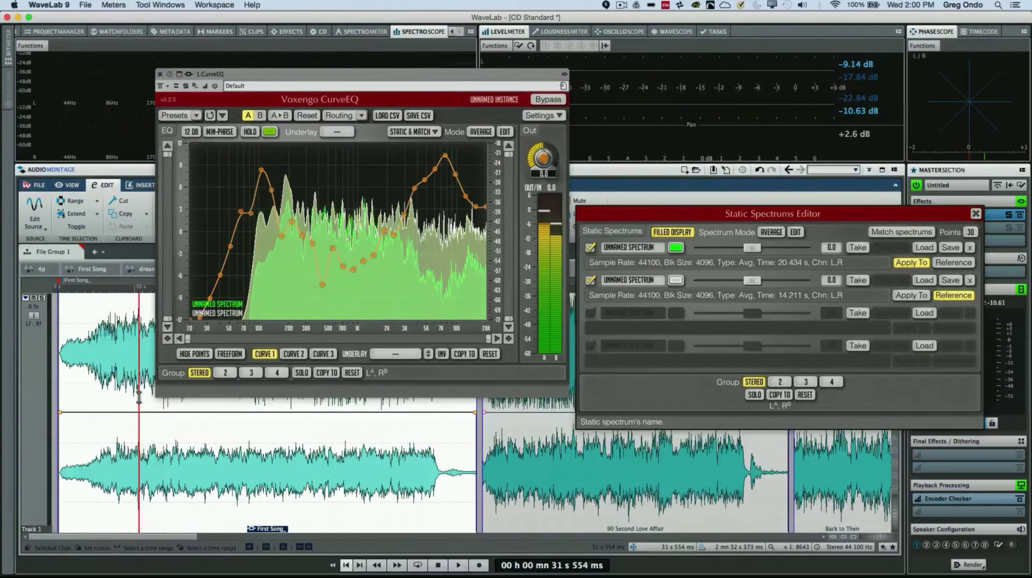
# Listen to First Song through the matched EQ, then close the Static Spectrums Editor
pyautogui.press('space')
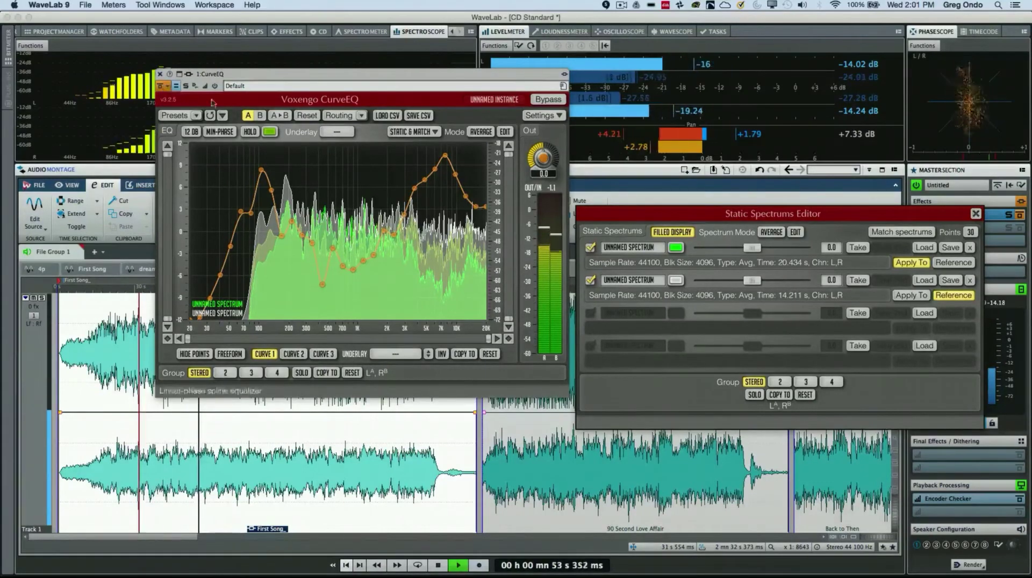
pyautogui.press('space')
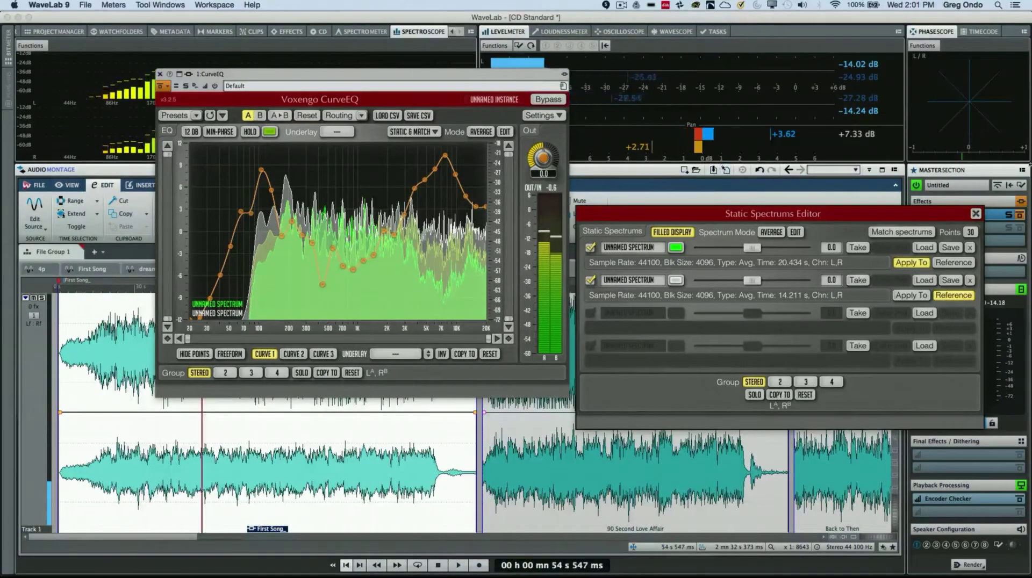
pyautogui.click(976, 214)
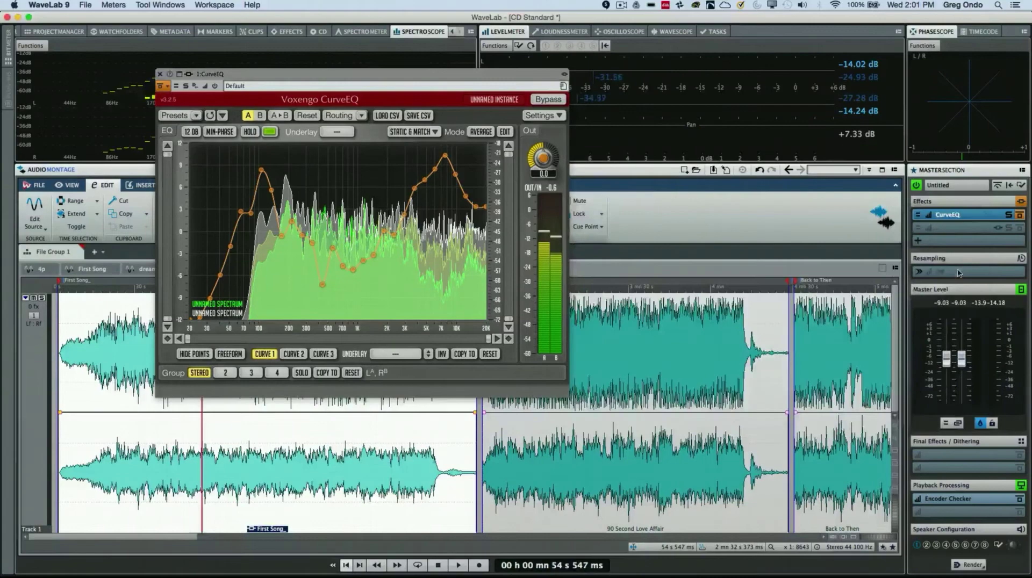
# Open the Render page, close CurveEQ, and choose Selected CD Track as the part to render
pyautogui.click(972, 565)
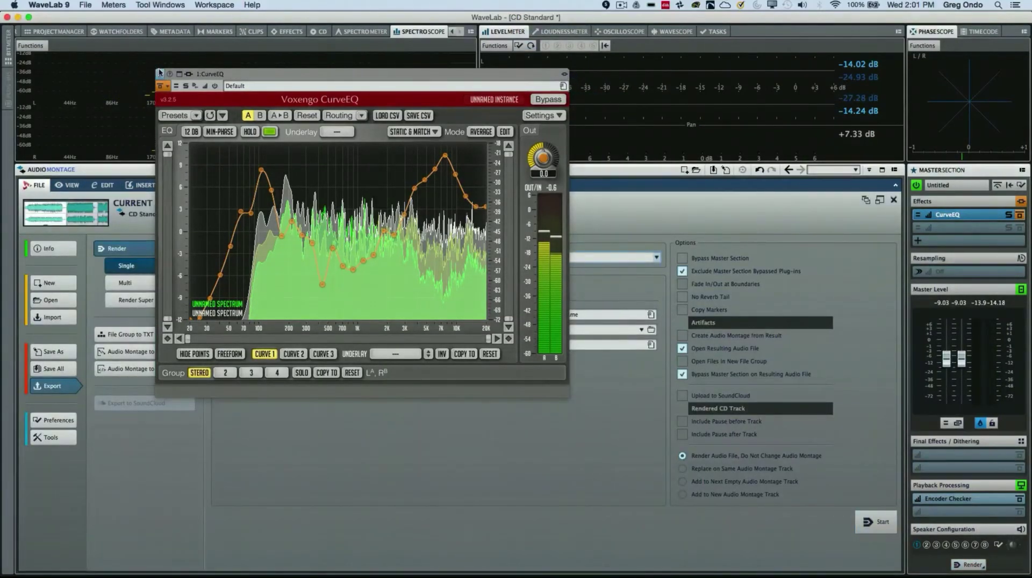
pyautogui.click(160, 86)
pyautogui.click(160, 74)
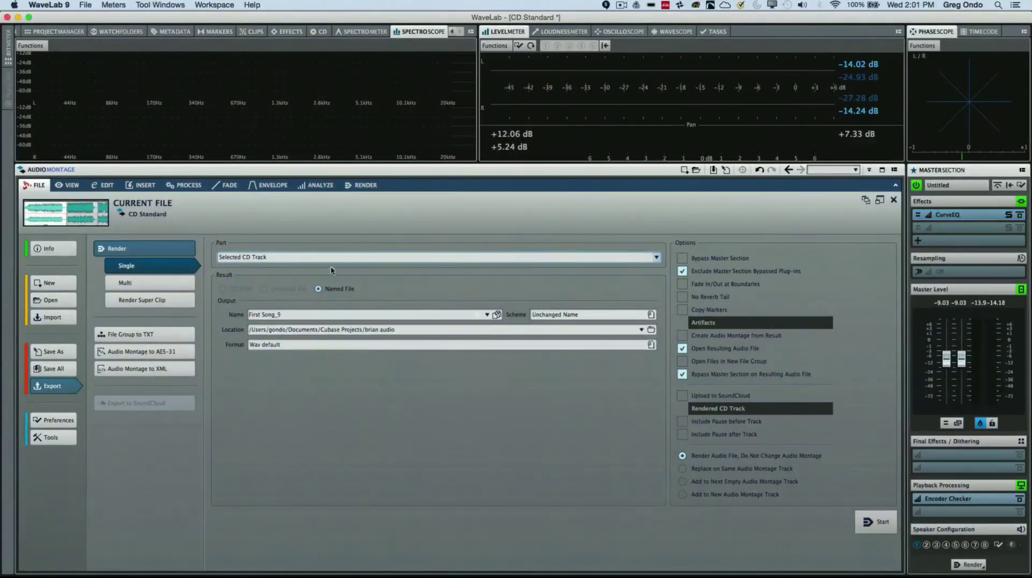
pyautogui.click(283, 260)
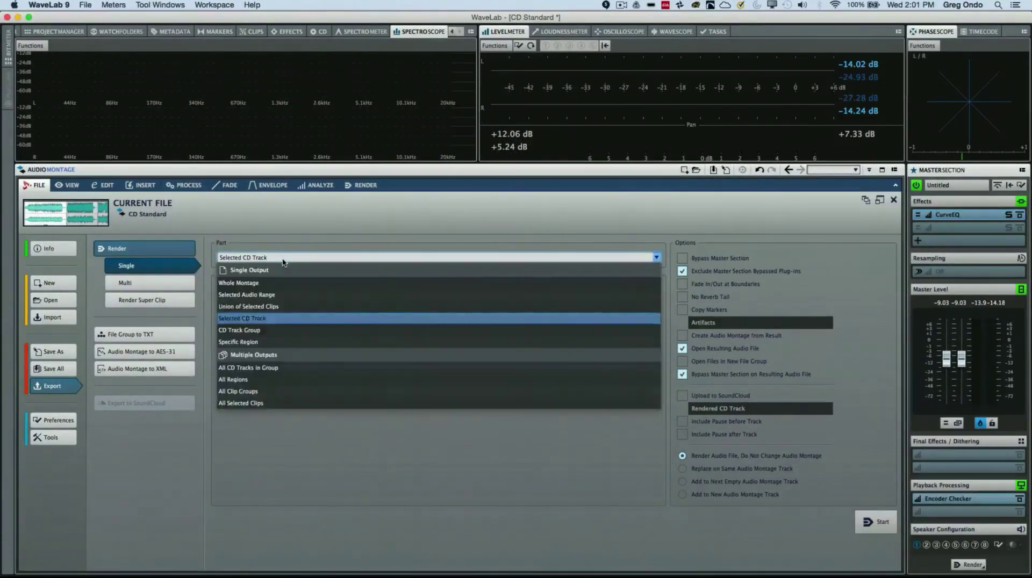
pyautogui.click(279, 319)
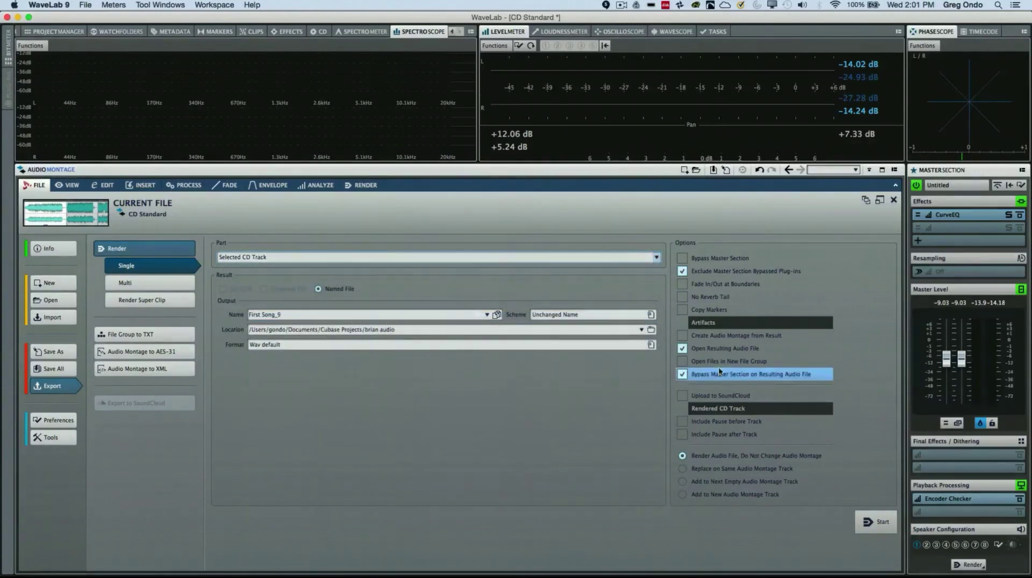
pyautogui.moveTo(722, 371)
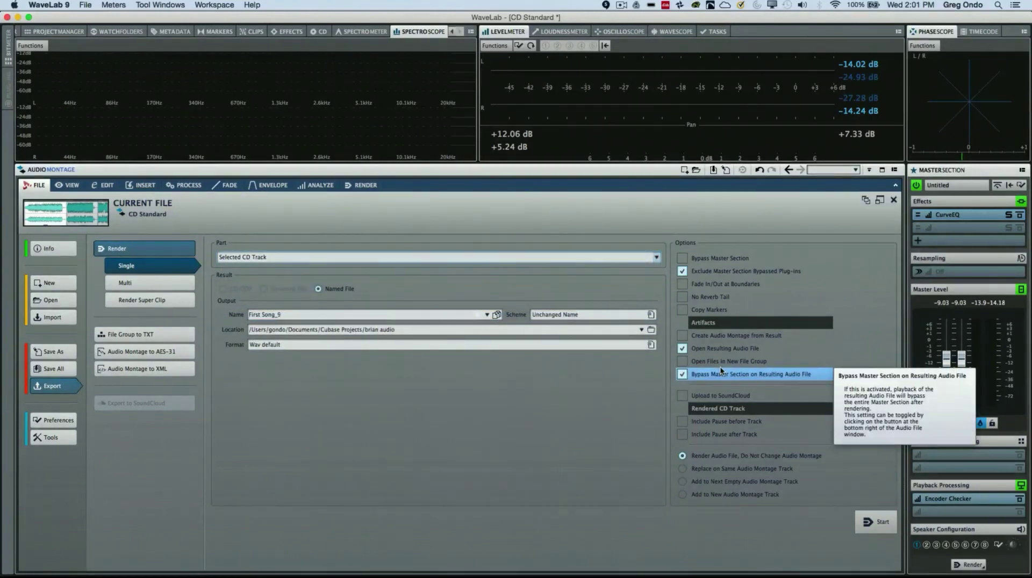